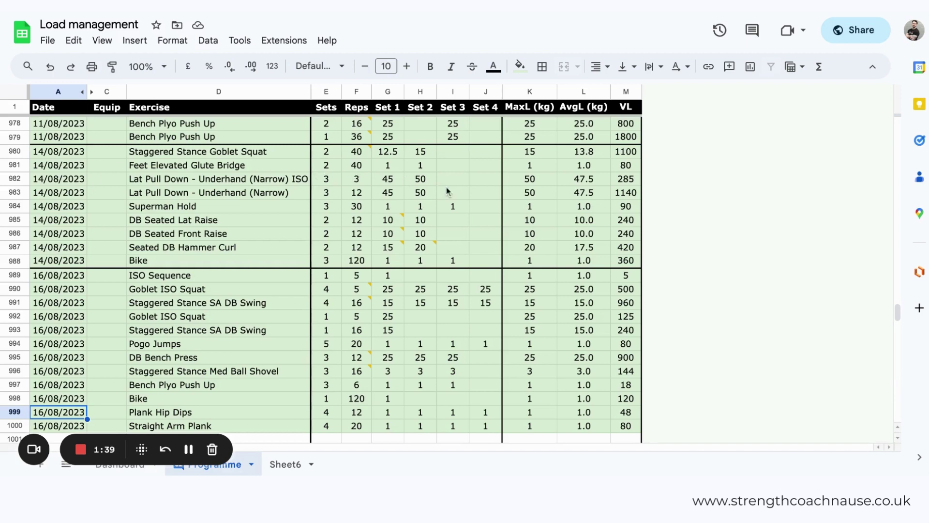
pyautogui.click(546, 155)
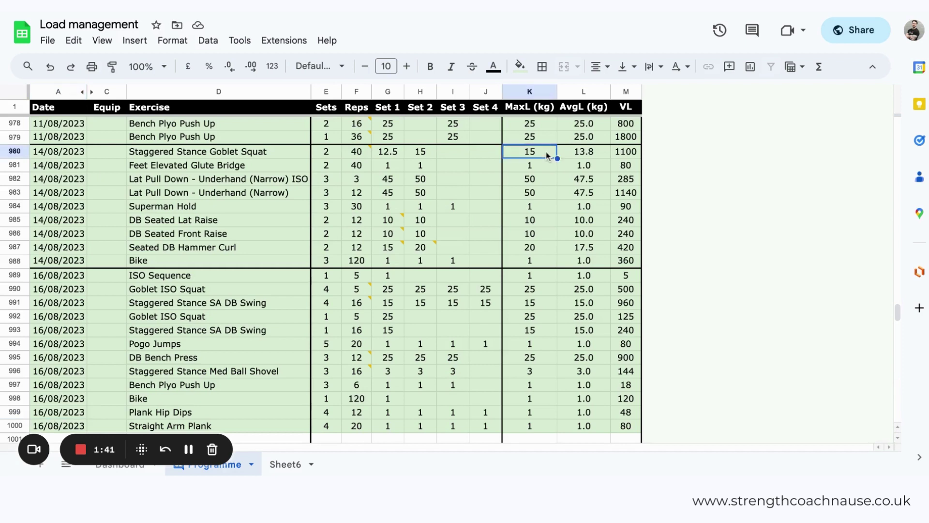
pyautogui.doubleClick(540, 154)
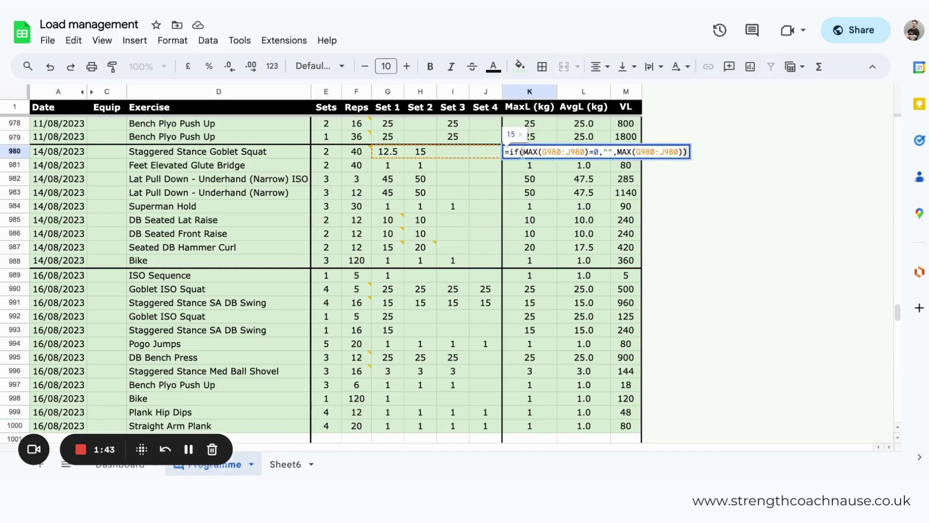
pyautogui.click(532, 152)
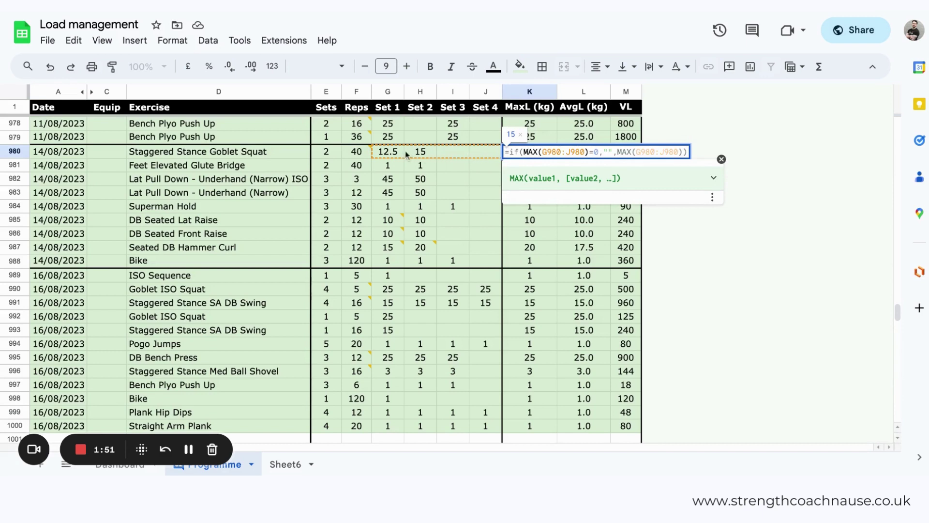
pyautogui.click(611, 150)
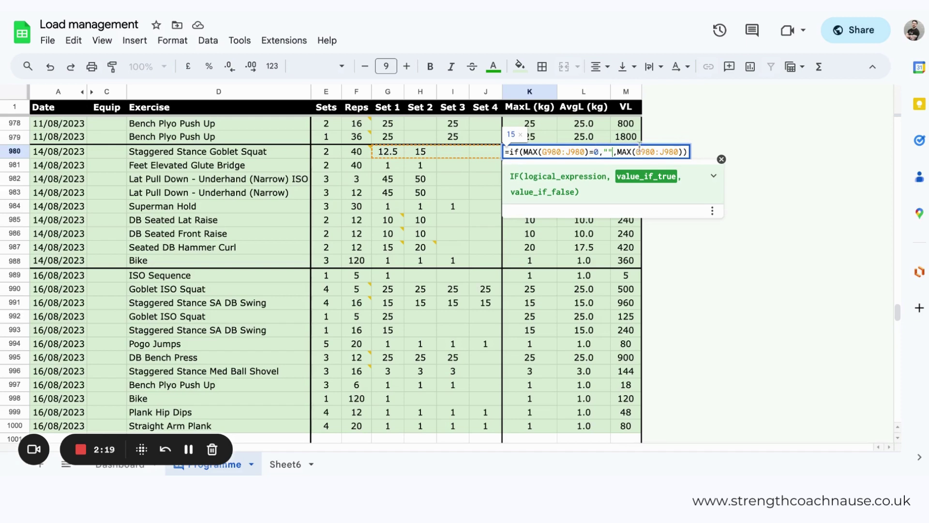
pyautogui.press('Return')
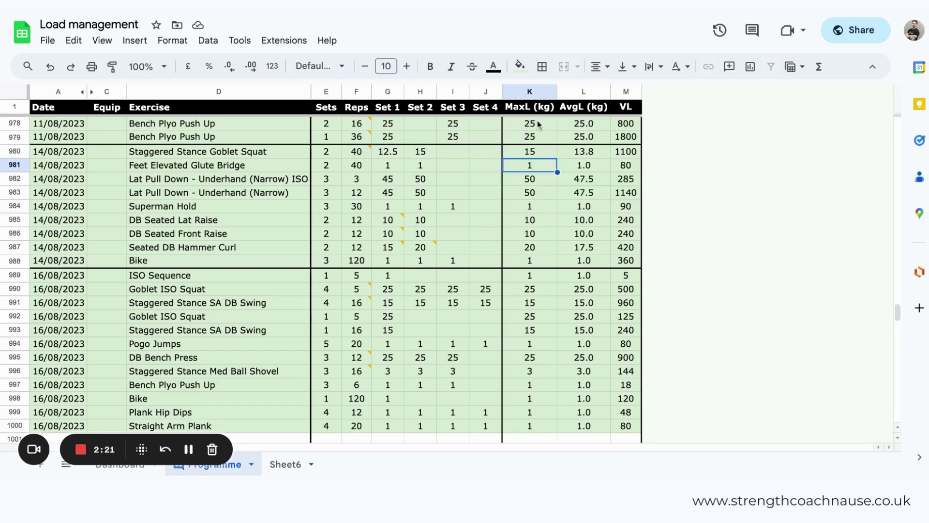
pyautogui.click(419, 154)
pyautogui.press('Delete')
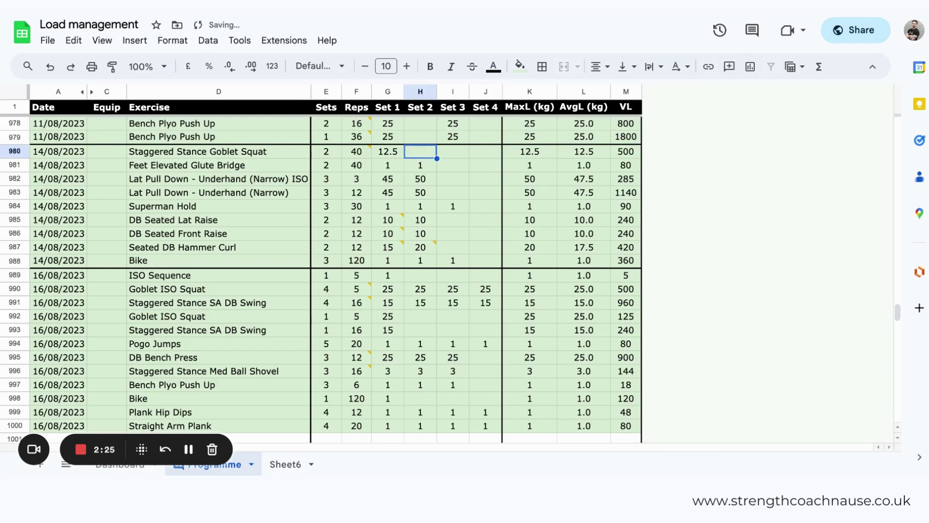
pyautogui.click(398, 154)
pyautogui.press('Delete')
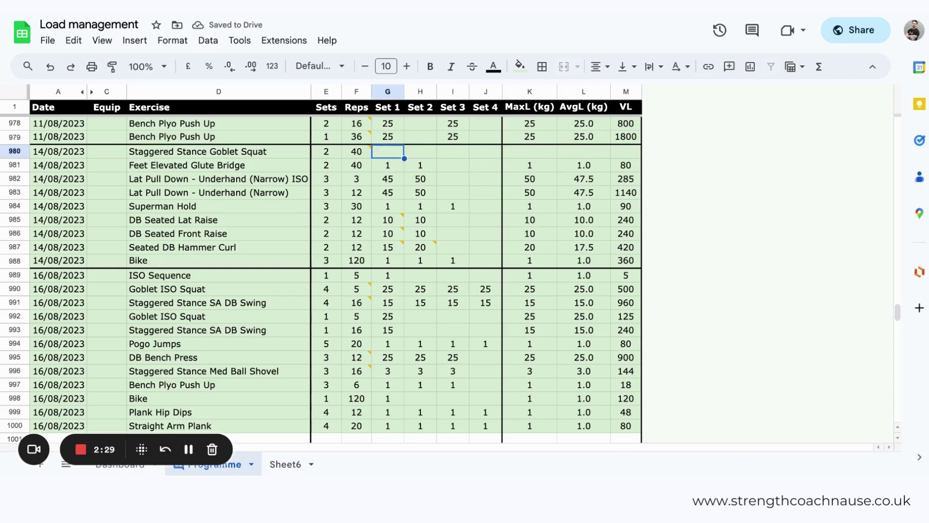
pyautogui.hotkey('ctrl', 'z')
pyautogui.hotkey('ctrl', 'z')
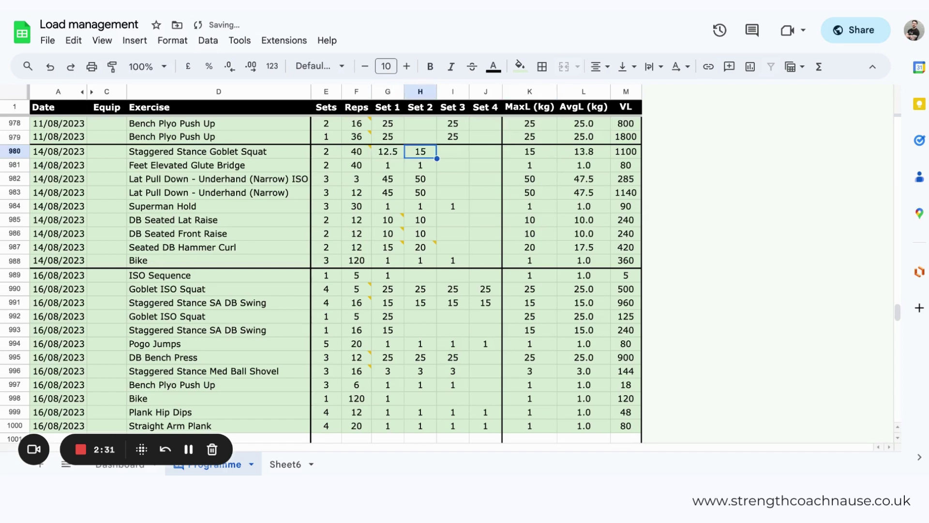
pyautogui.click(387, 179)
pyautogui.hotkey('shift', 'Right')
pyautogui.hotkey('shift', 'Right')
pyautogui.hotkey('shift', 'Right')
pyautogui.click(583, 179)
pyautogui.doubleClick(583, 179)
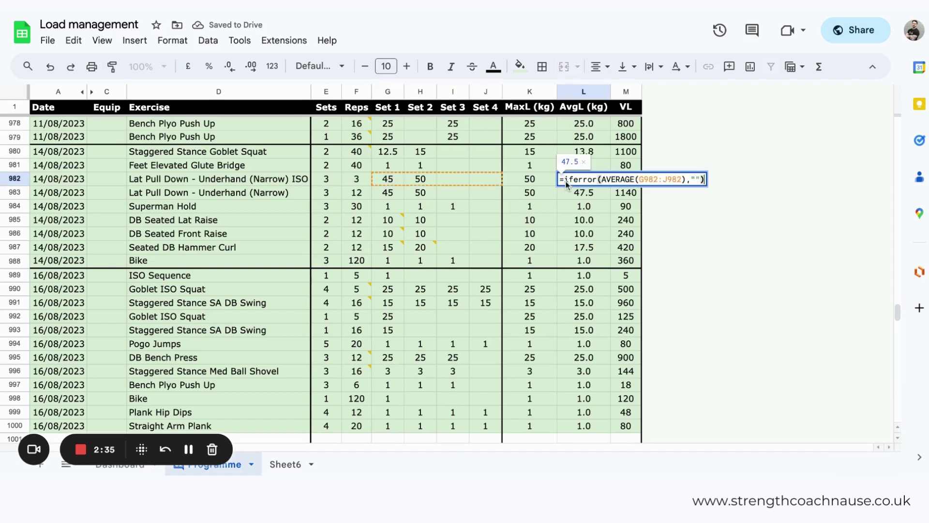
pyautogui.click(611, 179)
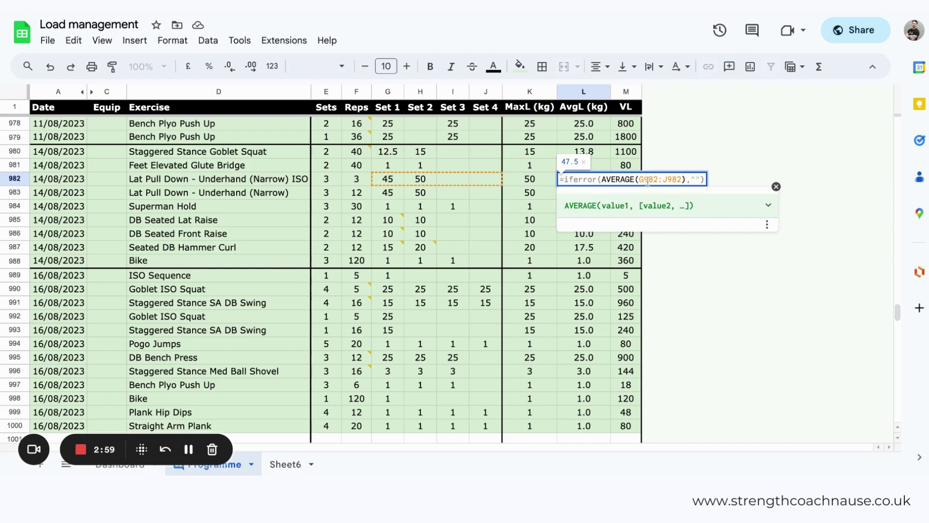
pyautogui.press('Return')
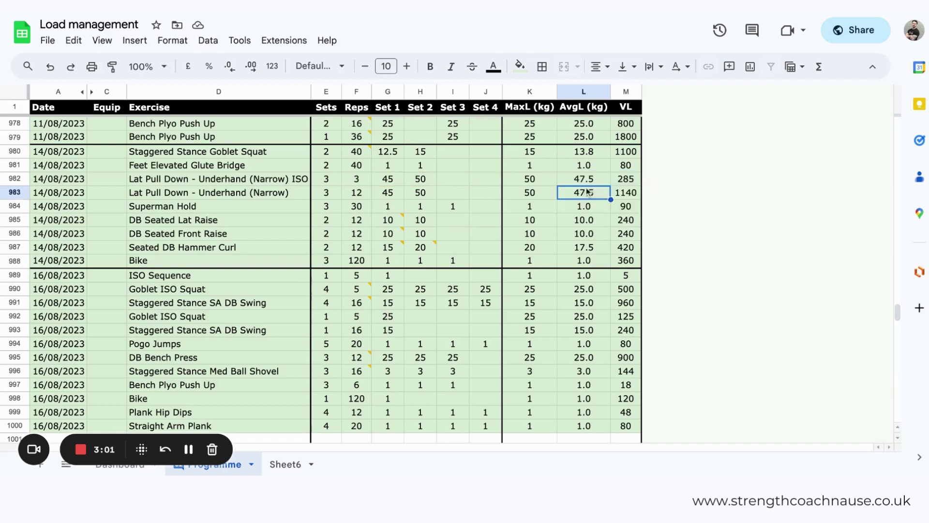
pyautogui.doubleClick(624, 182)
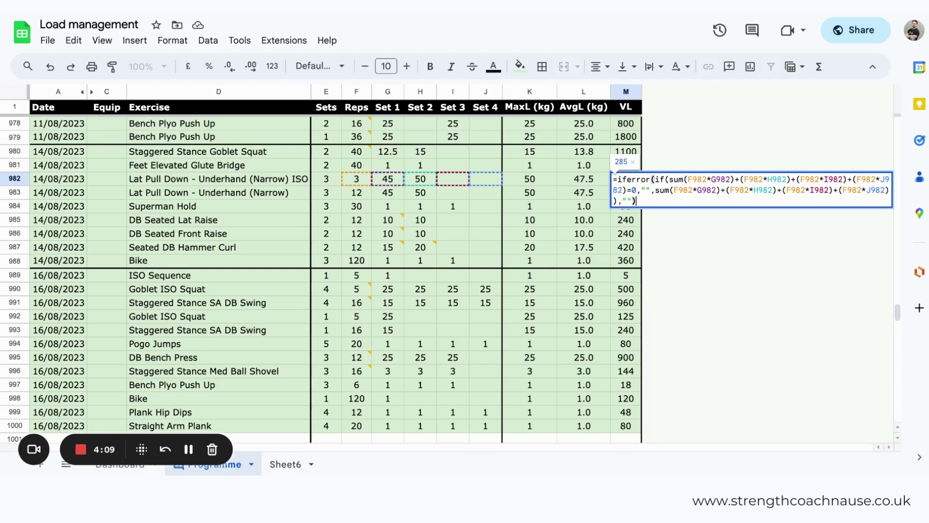
pyautogui.press('Return')
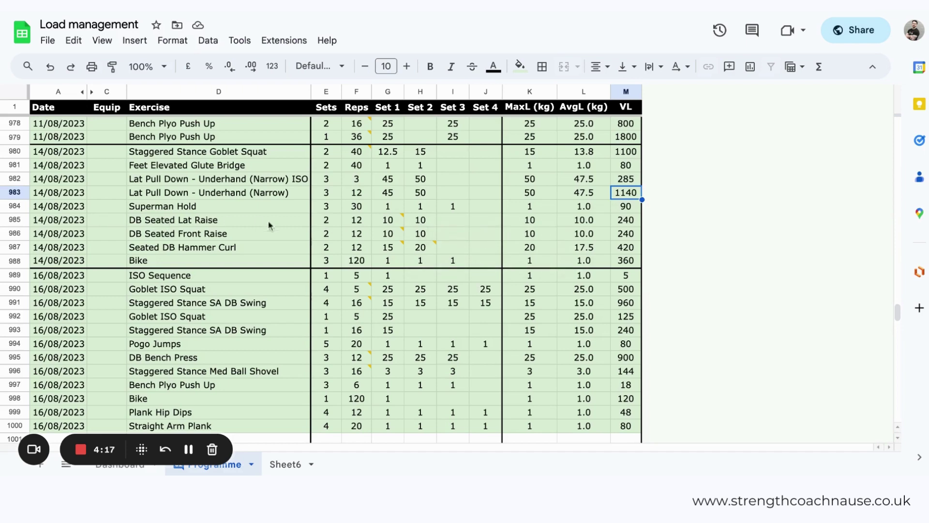
pyautogui.click(360, 223)
pyautogui.moveTo(390, 224)
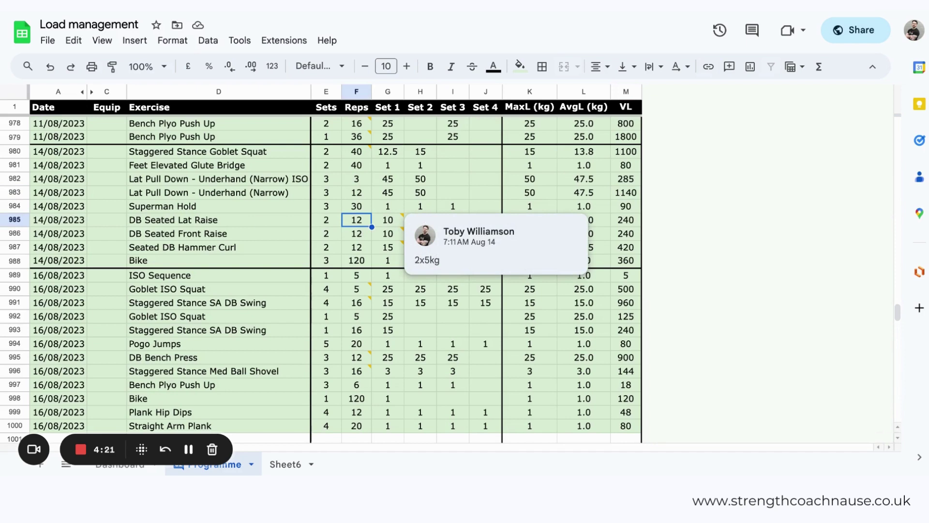
pyautogui.click(389, 207)
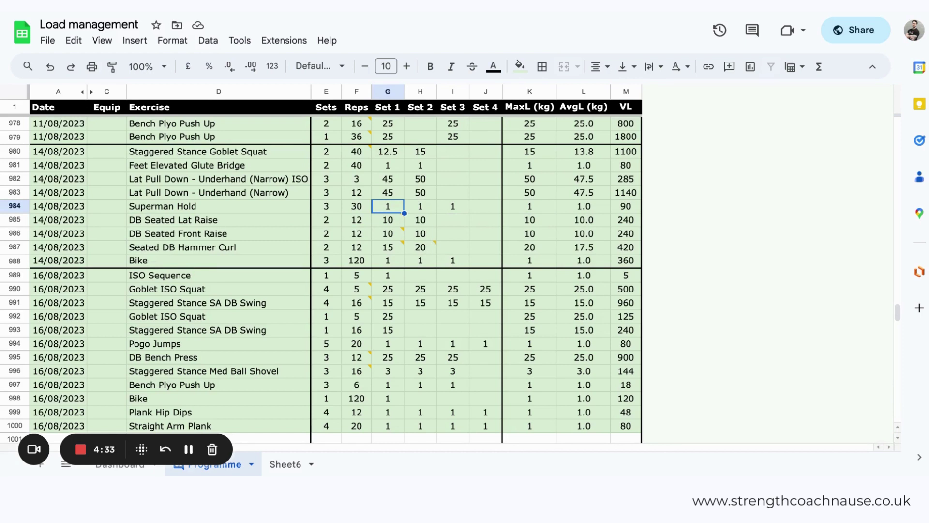
# - Scroll down to the 16/08 rows and dismiss the comment note on the reps
pyautogui.scroll(-2, 421, 246)
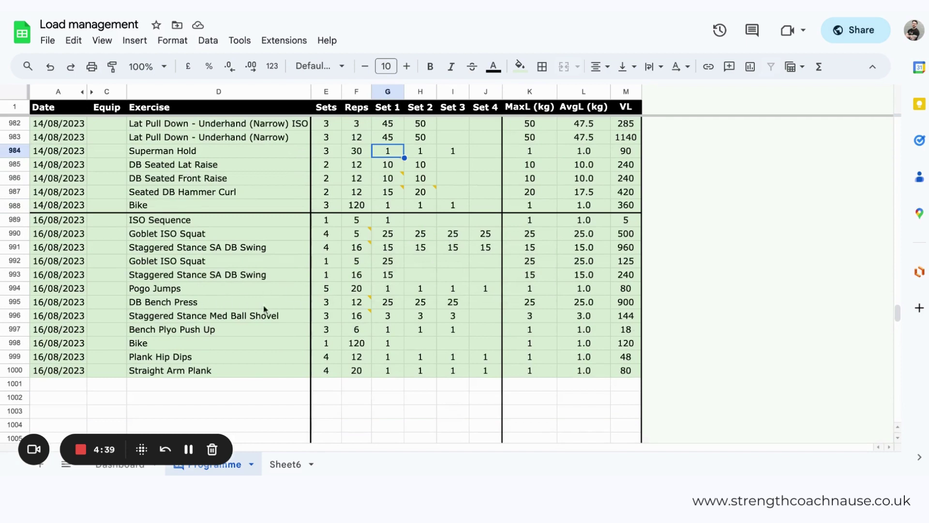
pyautogui.moveTo(360, 310)
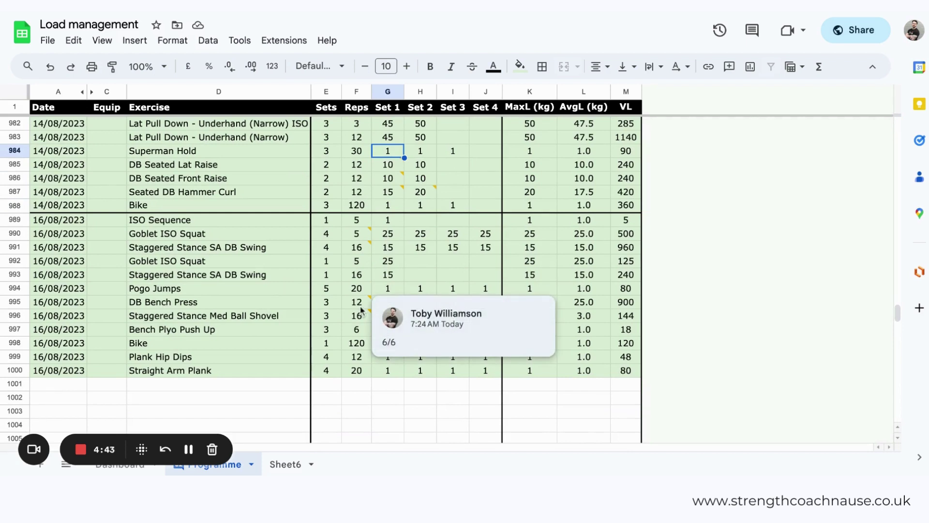
pyautogui.click(418, 277)
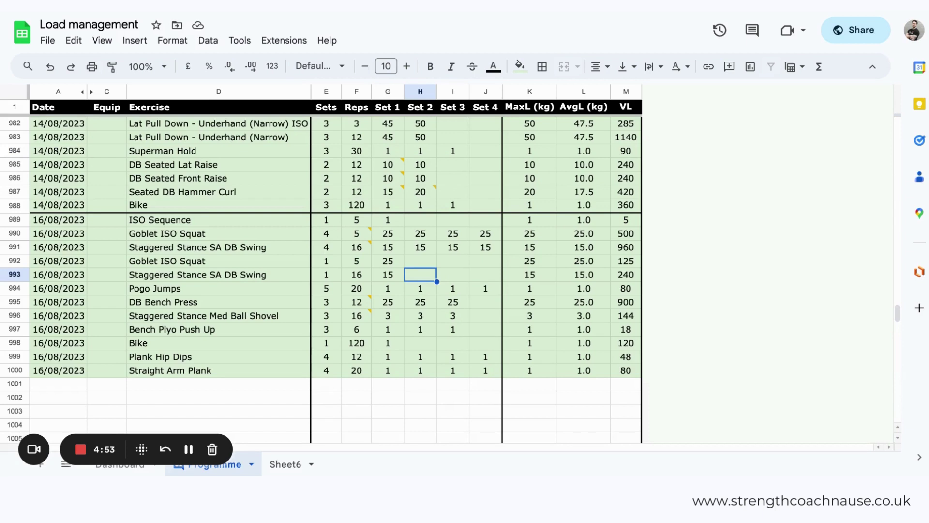
# - Check the Staggered Stance SA DB Swing MaxL and the DB Bench Press Set 1 load (3×12 at 25, VL 900)
pyautogui.moveTo(365, 302)
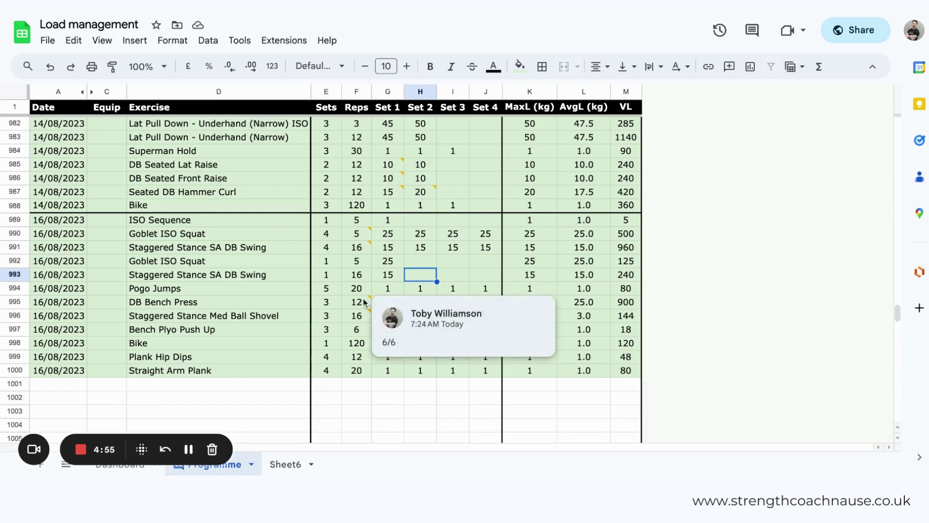
pyautogui.click(534, 247)
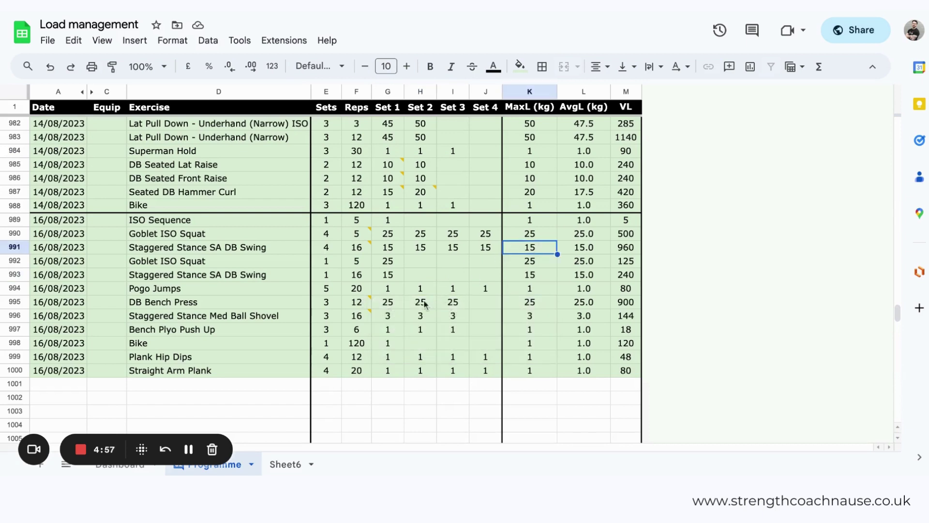
pyautogui.click(393, 304)
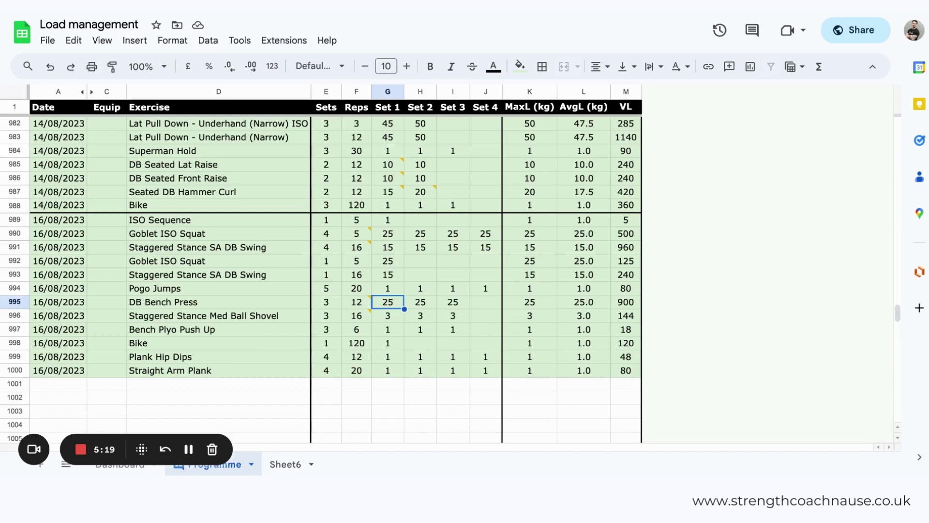
pyautogui.moveTo(141, 447); pyautogui.dragTo(141, 410)
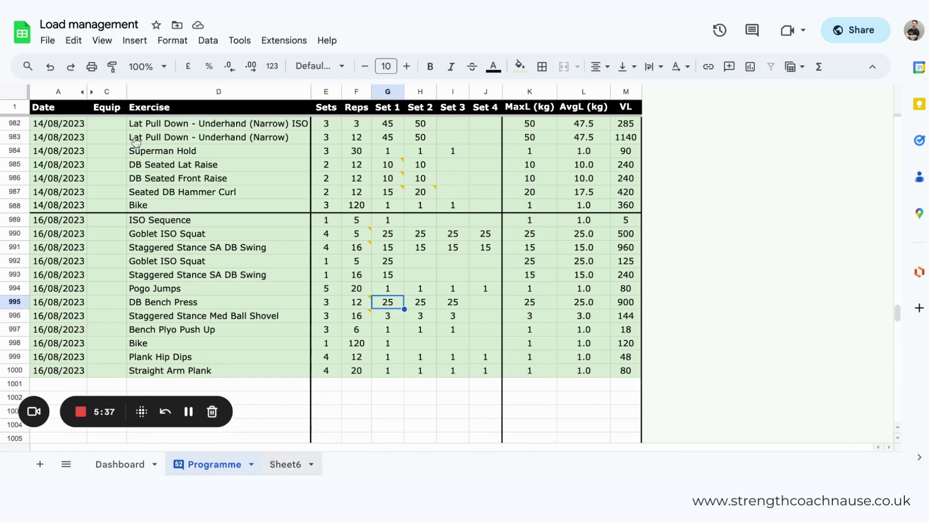
# - Show Sheet6 at 50% zoom so the Volume, Max and Avg Load charts all fit
pyautogui.click(284, 464)
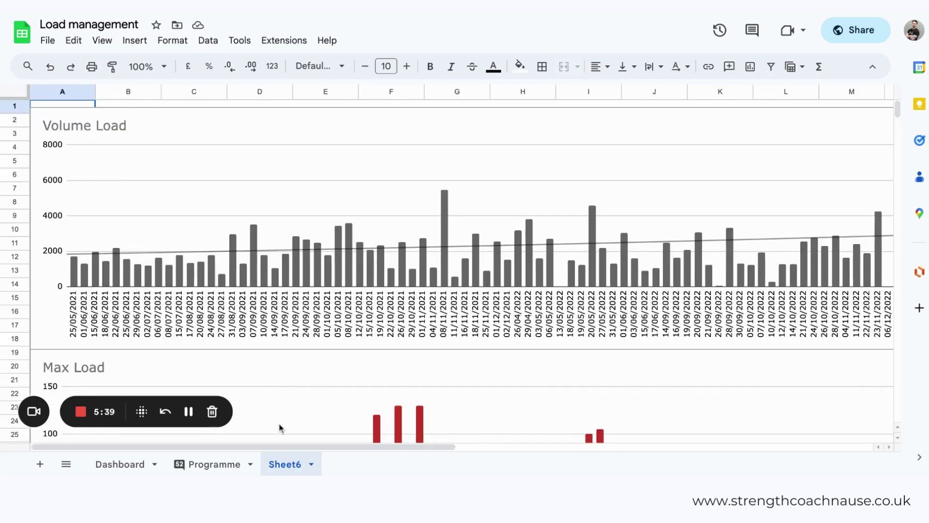
pyautogui.click(161, 67)
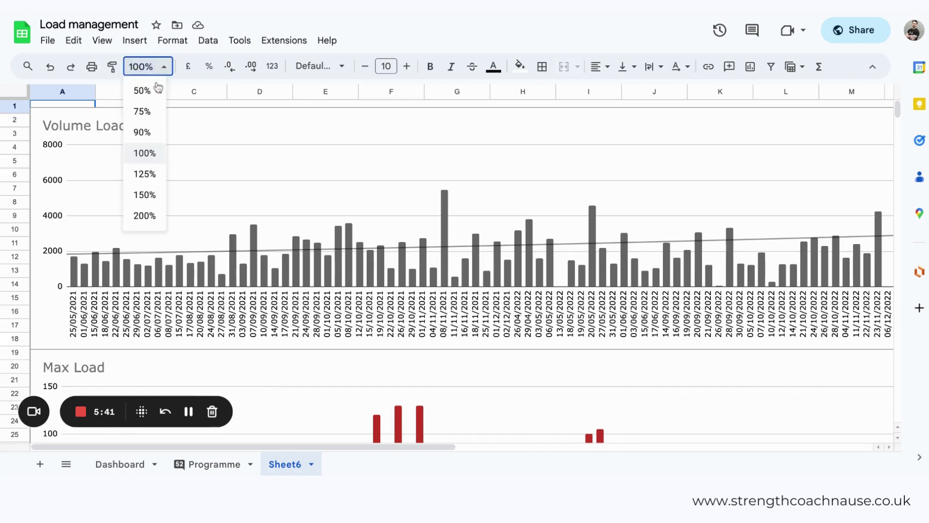
pyautogui.click(154, 111)
pyautogui.click(162, 67)
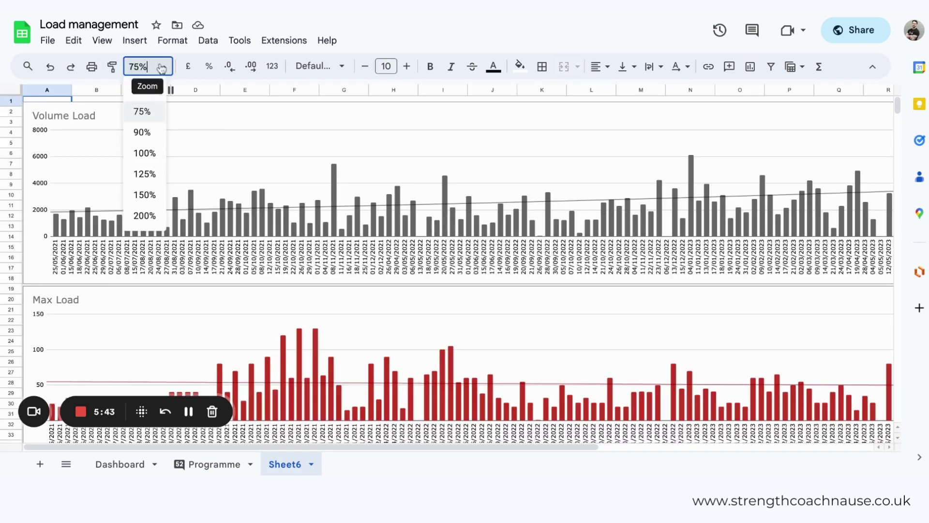
pyautogui.click(155, 92)
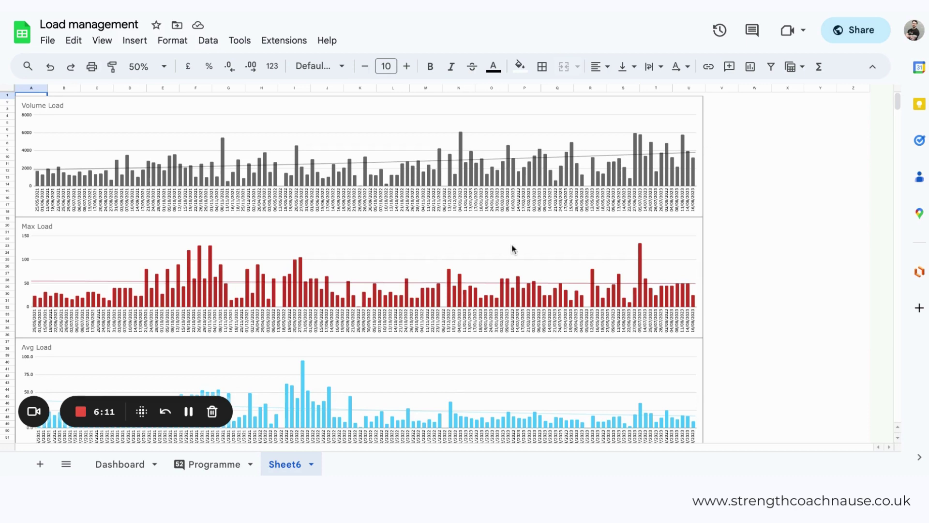
pyautogui.scroll(-3, 511, 246)
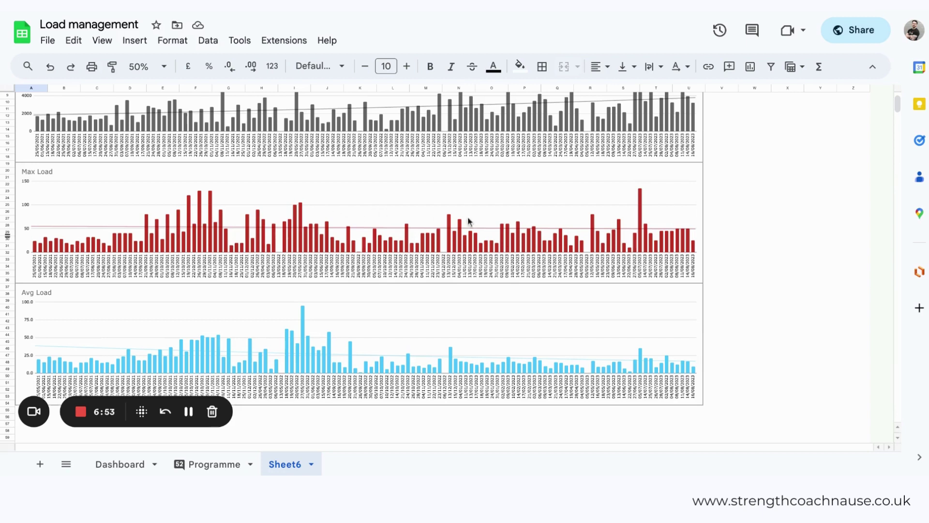
pyautogui.scroll(1, 527, 228)
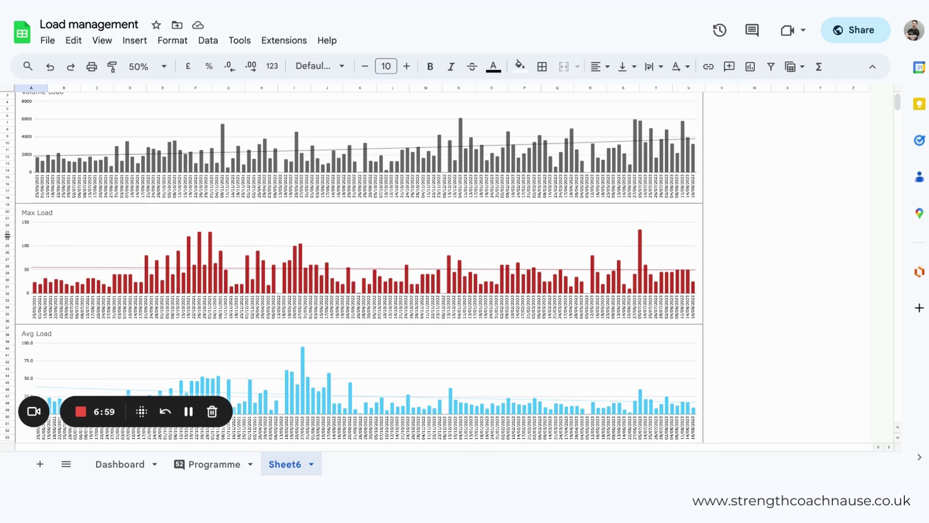
pyautogui.scroll(-3, 8, 235)
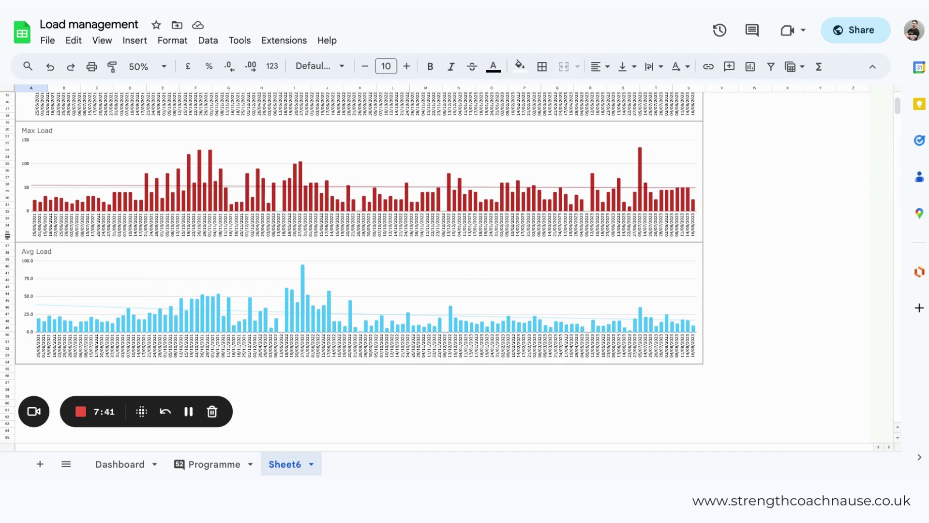
pyautogui.click(638, 145)
pyautogui.moveTo(639, 150)
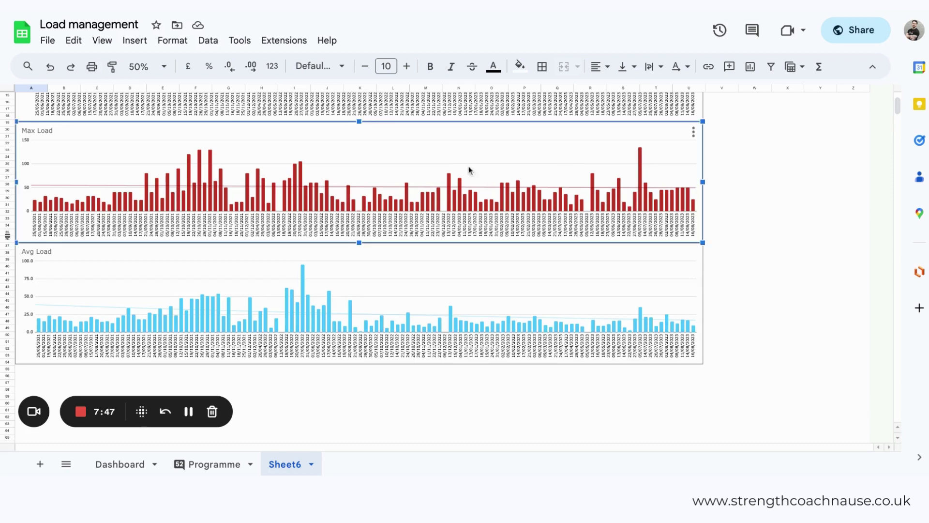
pyautogui.moveTo(212, 164)
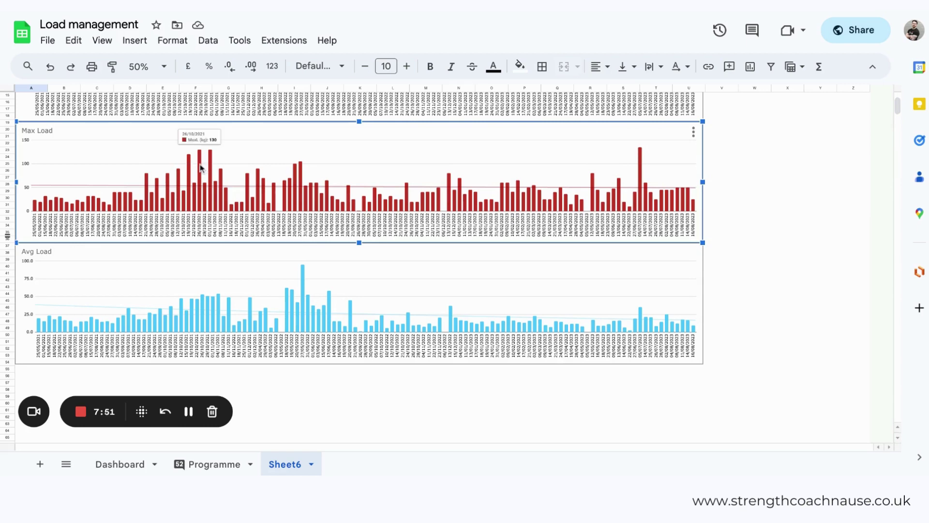
pyautogui.scroll(3, 402, 178)
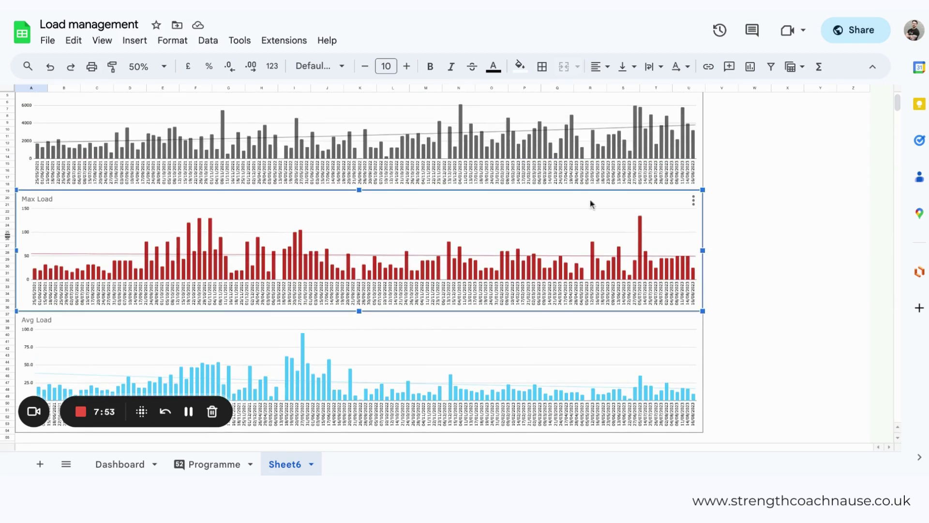
pyautogui.click(746, 288)
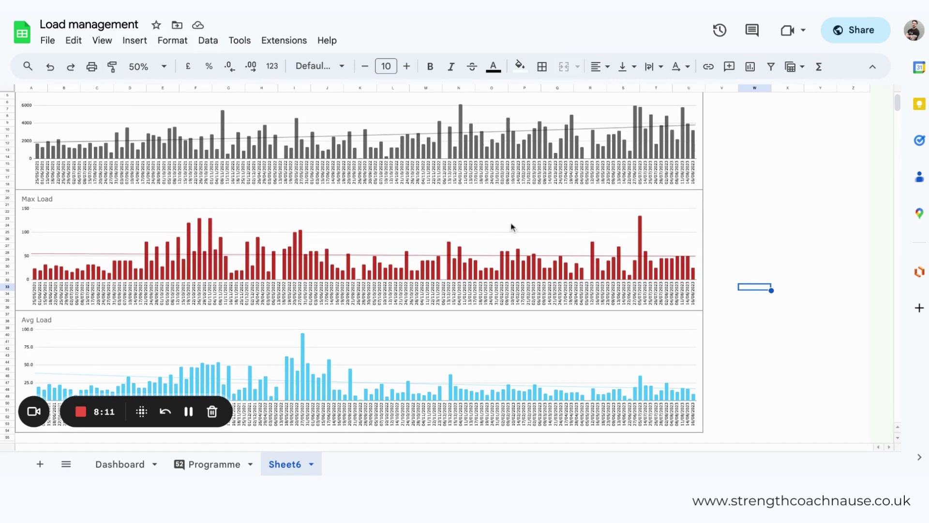
# - Inspect the Volume Load chart setup: range Programme!A1:M1527, Date aggregated on the x-axis, VL summed
pyautogui.click(366, 113)
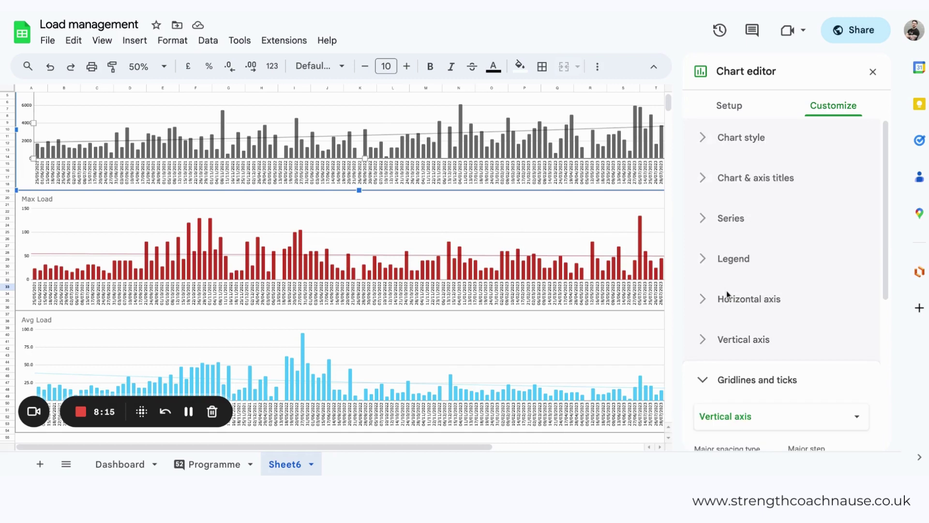
pyautogui.click(733, 104)
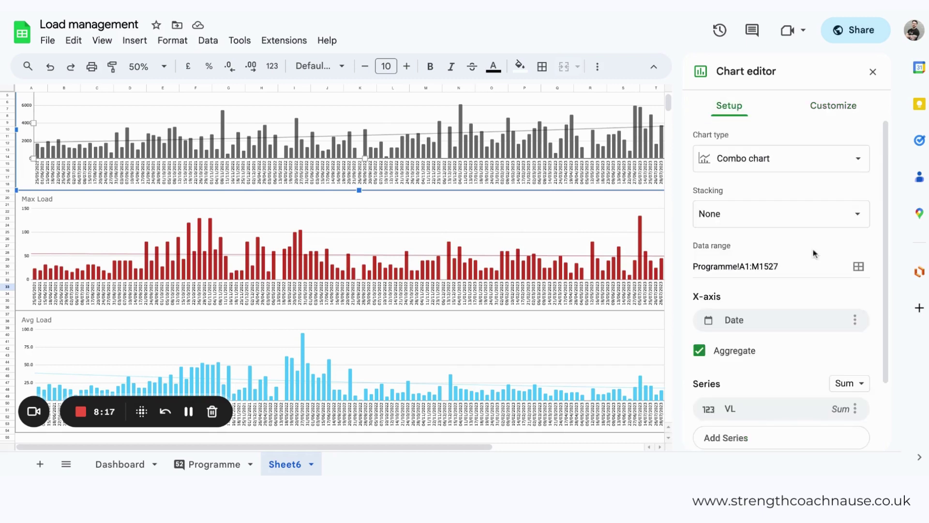
pyautogui.scroll(-3, 813, 252)
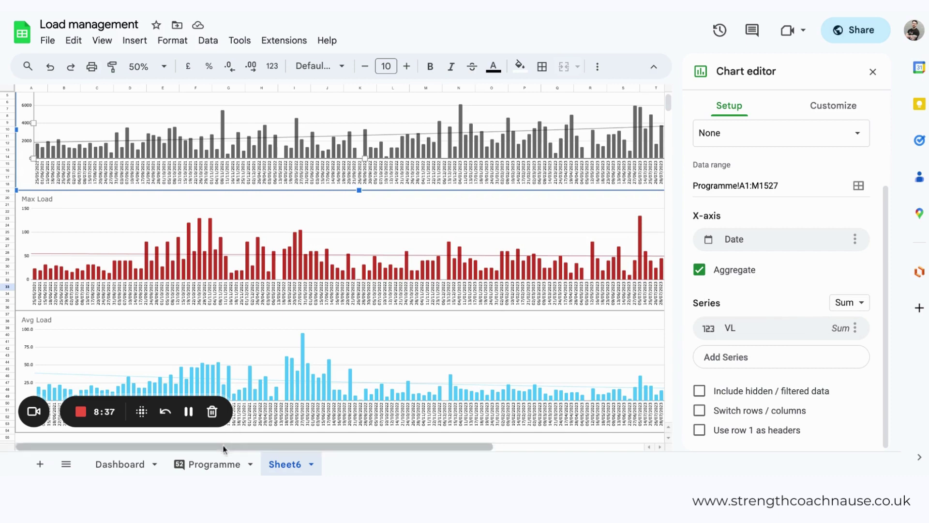
# - On the Programme sheet at 100% zoom, select the 16/08/2023 VL cells to confirm they total 3,220
pyautogui.click(223, 464)
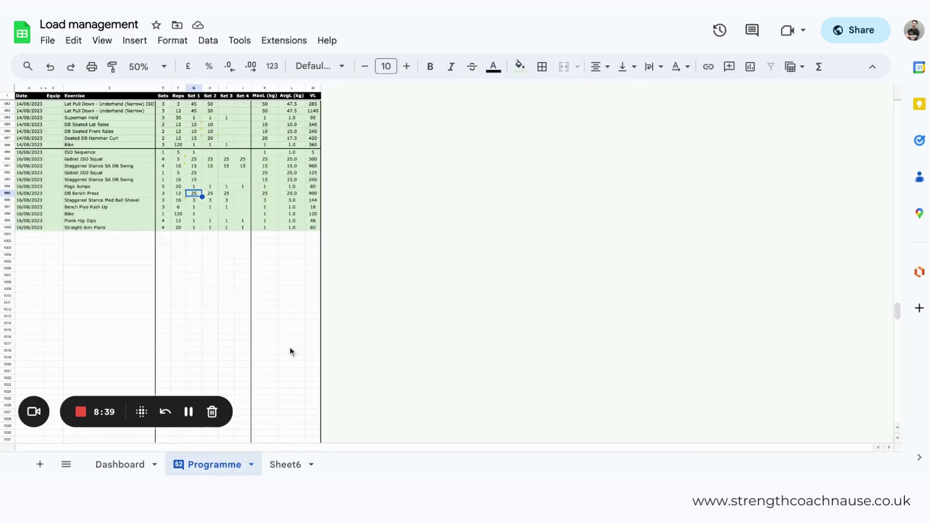
pyautogui.click(164, 67)
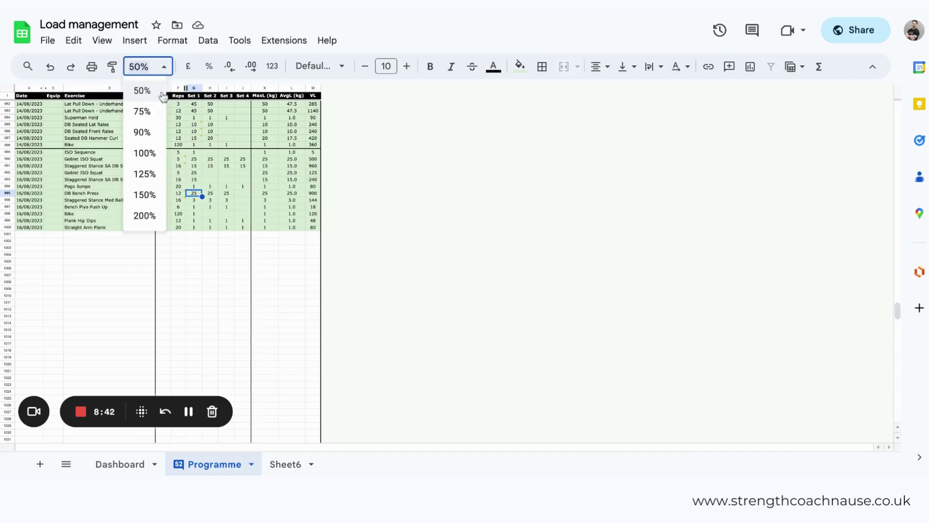
pyautogui.click(153, 148)
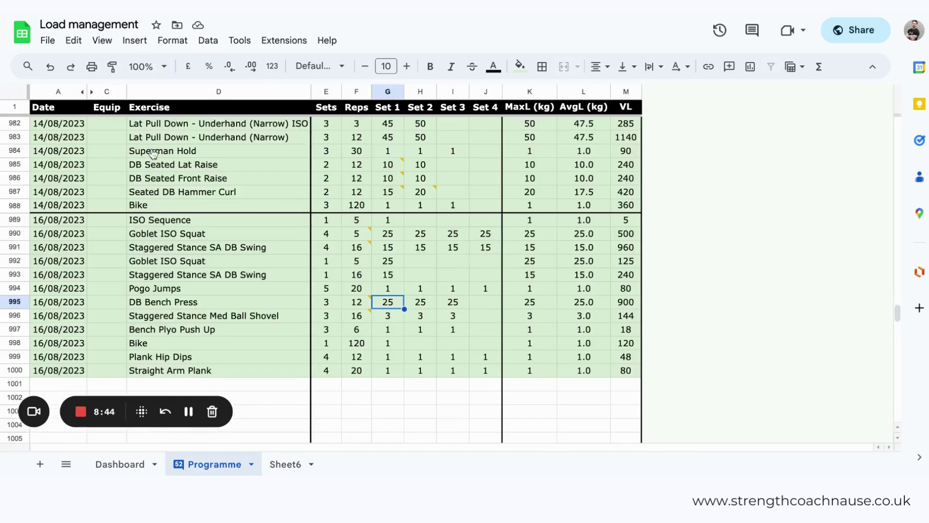
pyautogui.click(634, 154)
pyautogui.moveTo(634, 222); pyautogui.dragTo(610, 365)
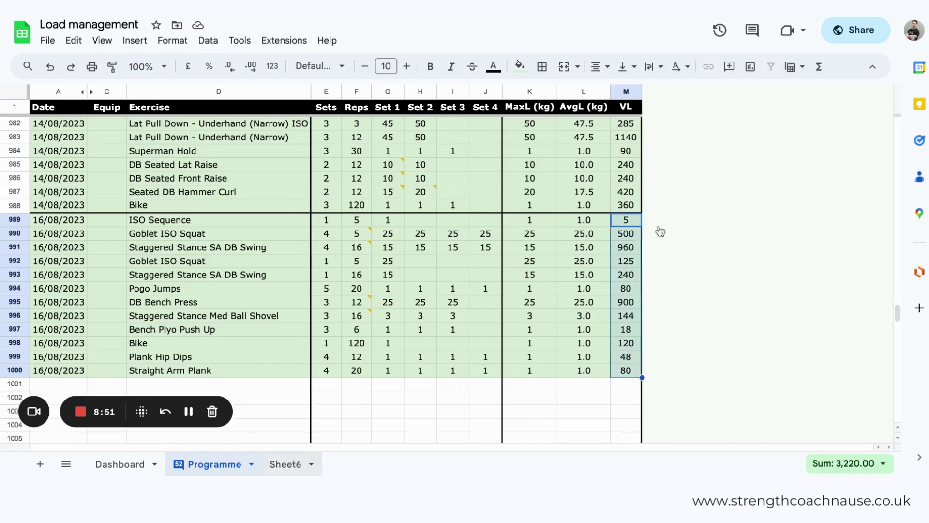
pyautogui.scroll(-2, 363, 321)
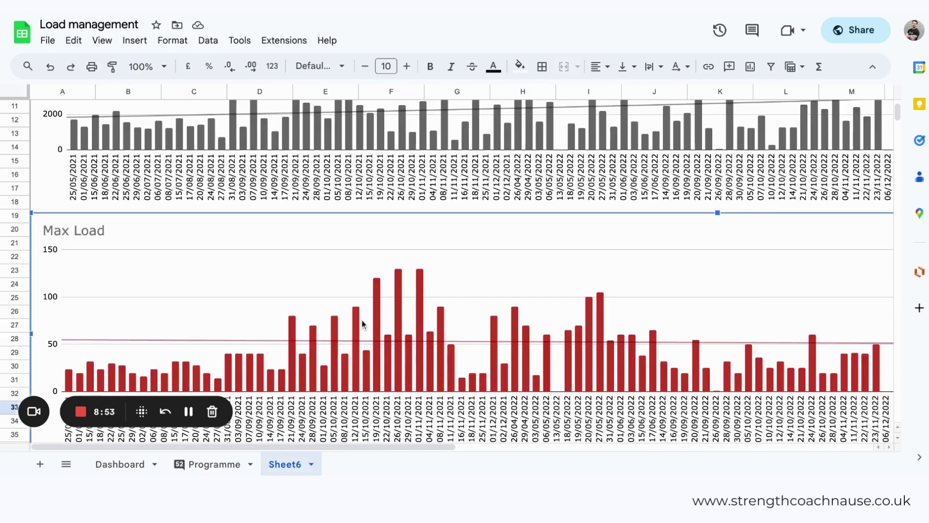
pyautogui.doubleClick(363, 322)
pyautogui.click(736, 115)
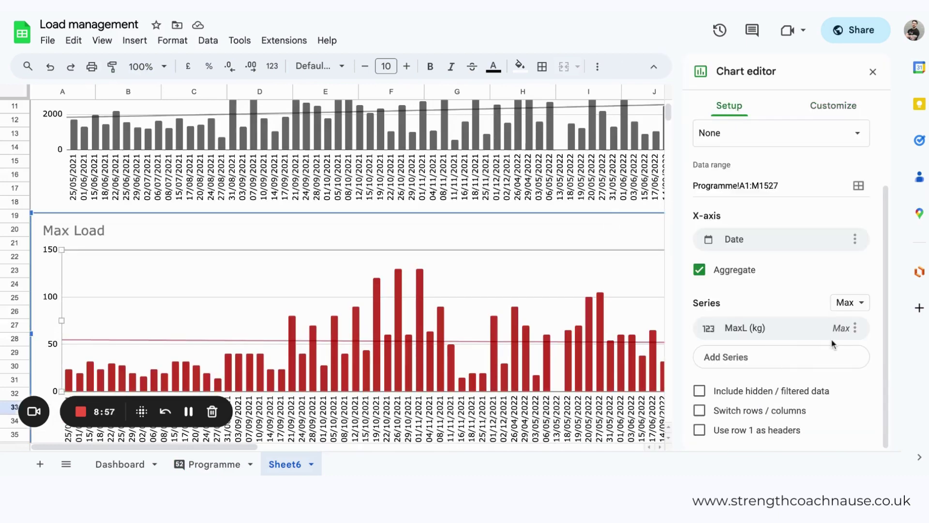
pyautogui.scroll(-2, 596, 240)
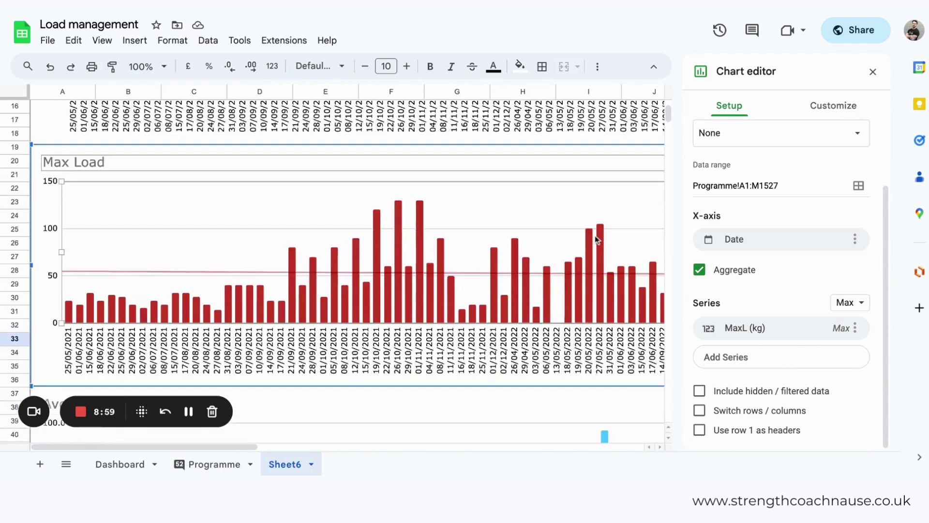
pyautogui.scroll(-2, 596, 240)
pyautogui.scroll(-3, 562, 369)
pyautogui.click(561, 369)
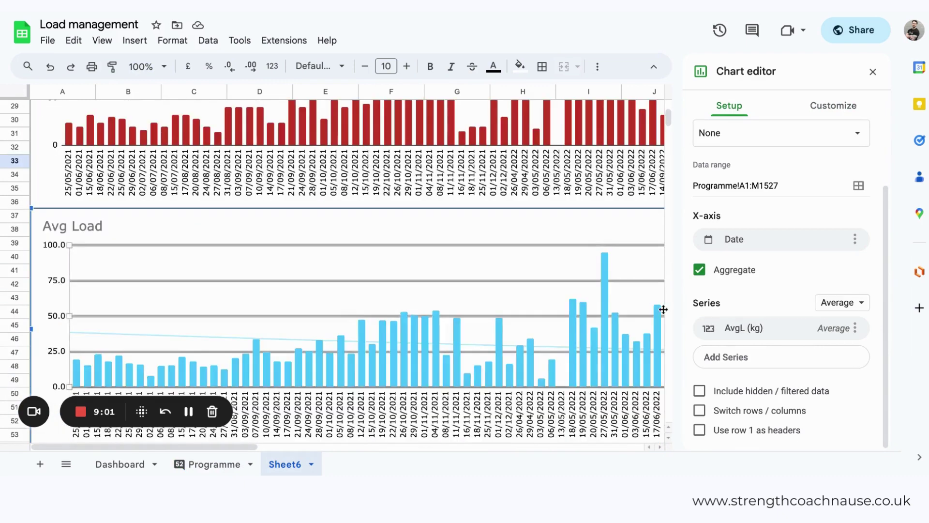
pyautogui.click(828, 329)
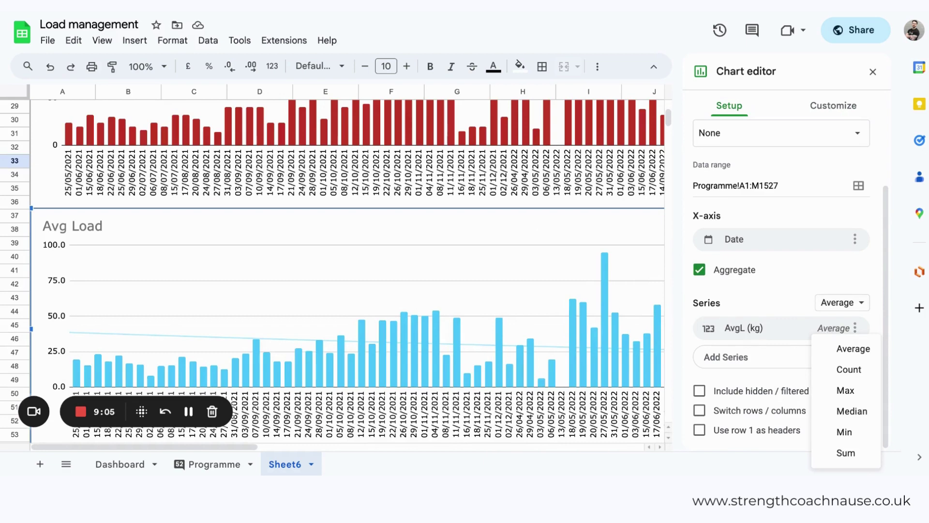
pyautogui.click(873, 72)
pyautogui.click(873, 72)
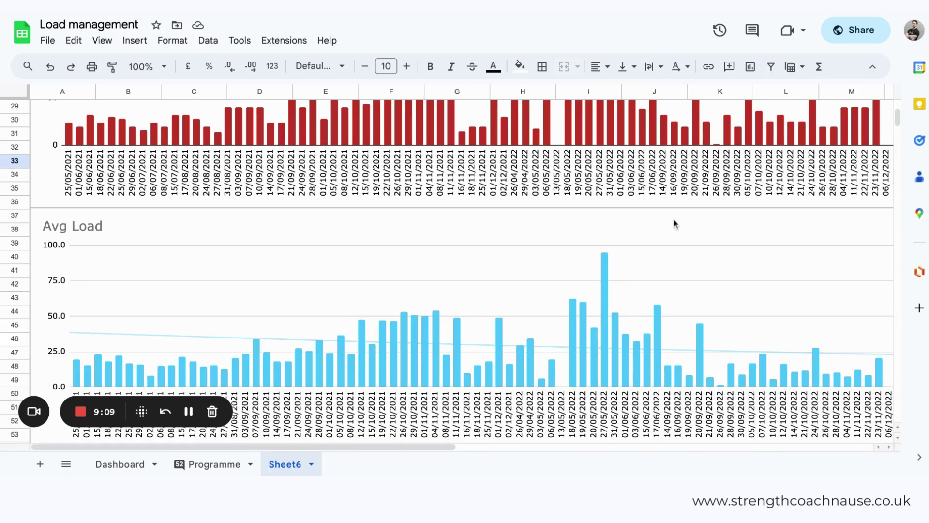